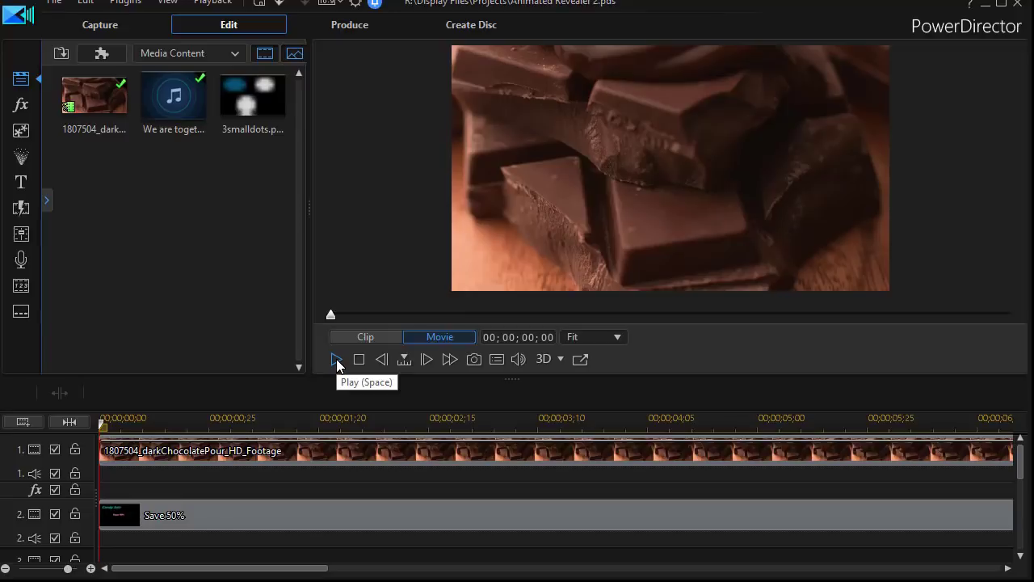
{"action": "left_click", "coordinate": [336, 360]}
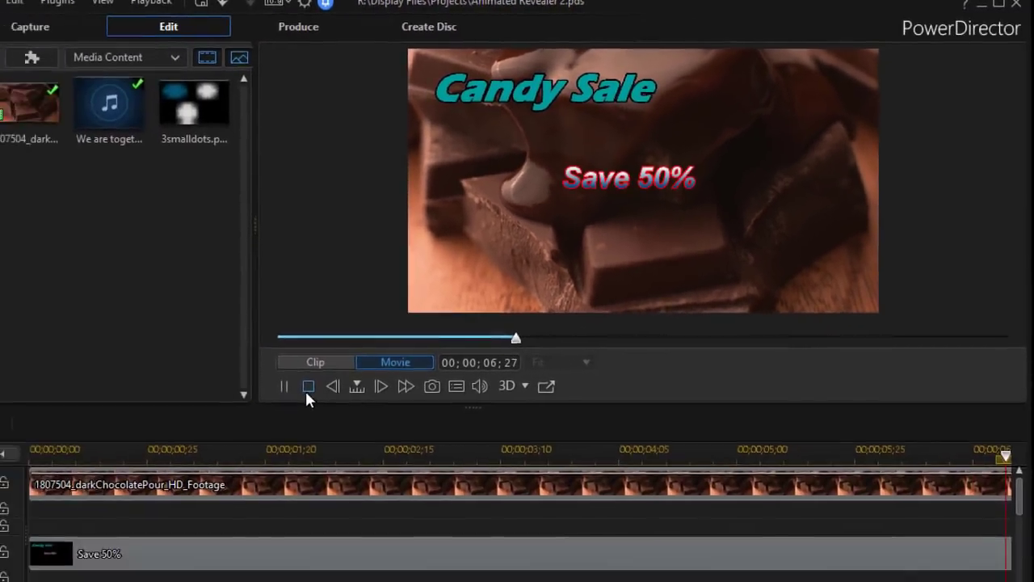
{"action": "left_click", "coordinate": [3, 553]}
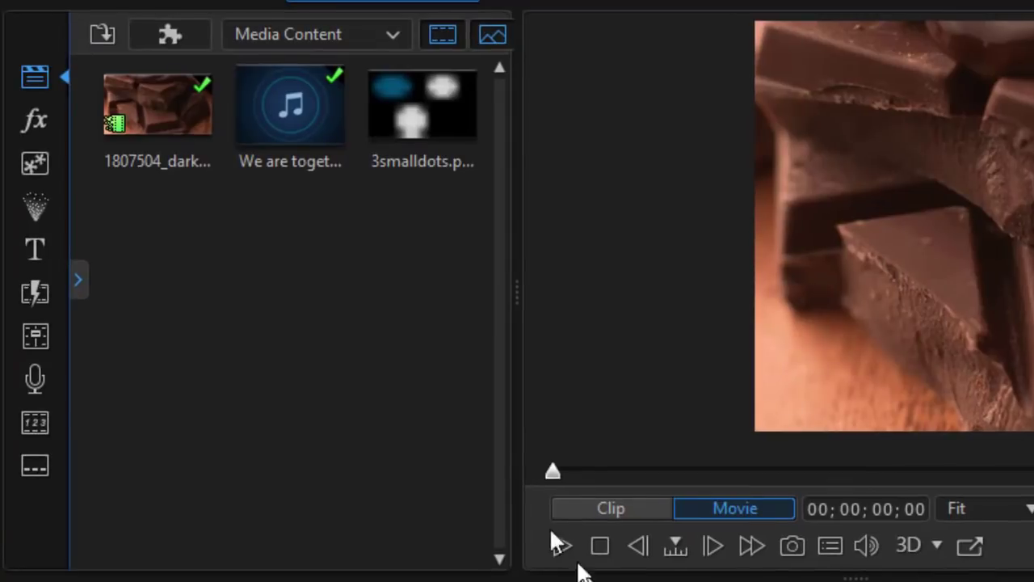
Place the Airplanes particle template on track 3 beneath Save 50%, starting at 00;00;00;00.
{"action": "left_click", "coordinate": [36, 208]}
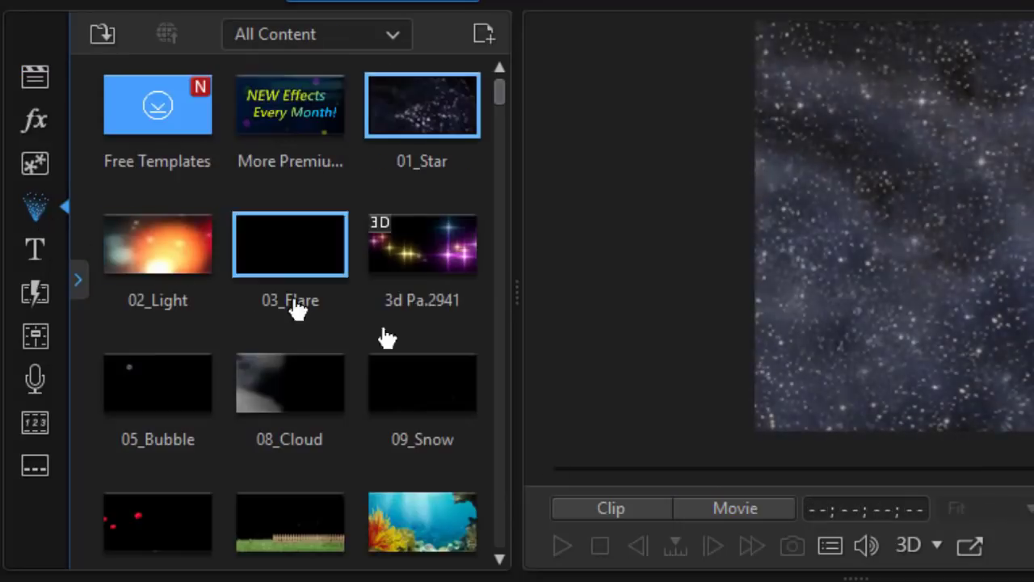
{"action": "left_click_drag", "start_coordinate": [499, 92], "coordinate": [504, 138]}
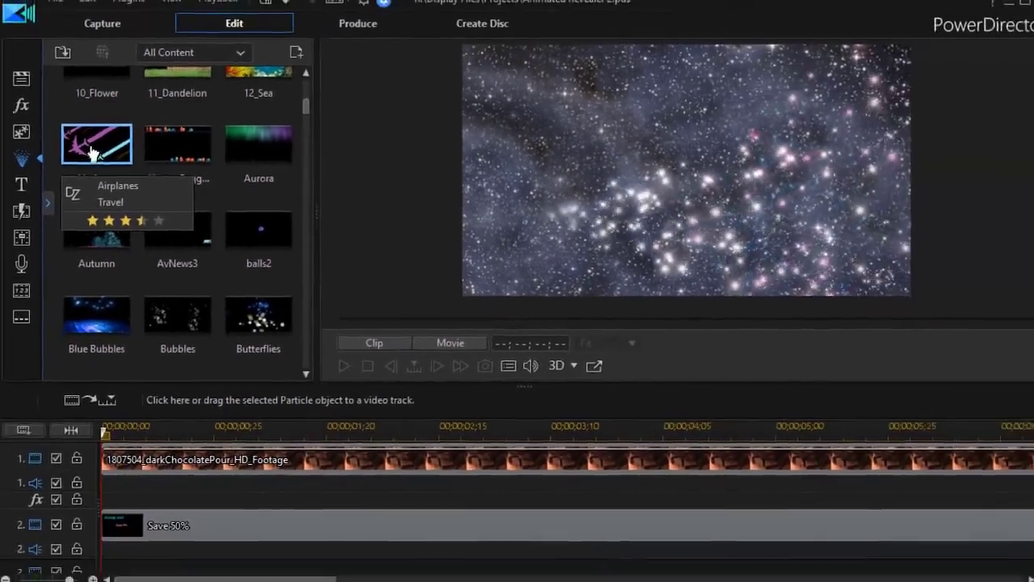
{"action": "left_click_drag", "start_coordinate": [143, 209], "coordinate": [196, 581]}
{"action": "left_click_drag", "start_coordinate": [117, 575], "coordinate": [141, 521]}
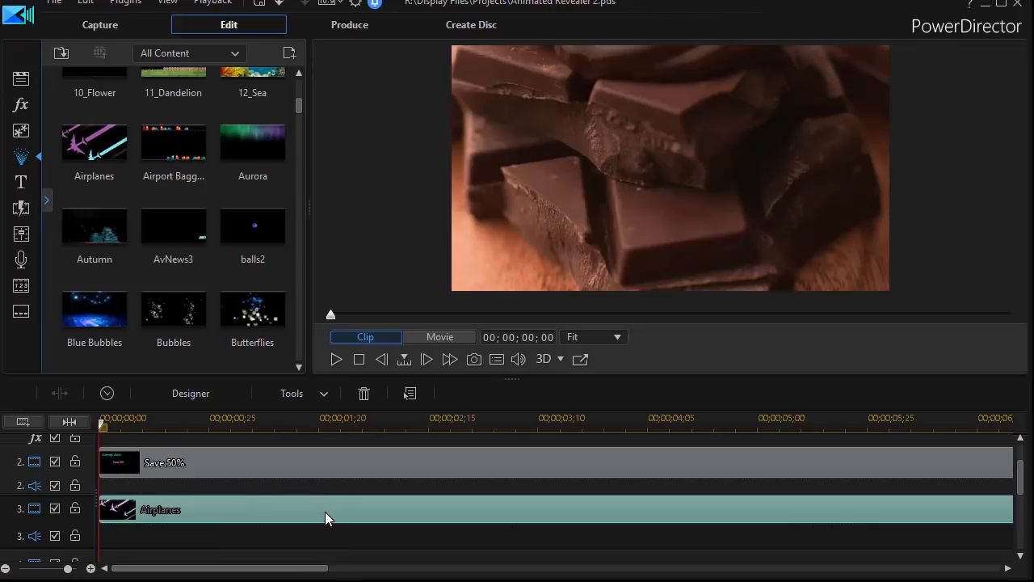
Open Airplanes in Particle Designer and remove the airplane_red, airplane_yellow and airplane_orange objects.
{"action": "double_click", "coordinate": [325, 512]}
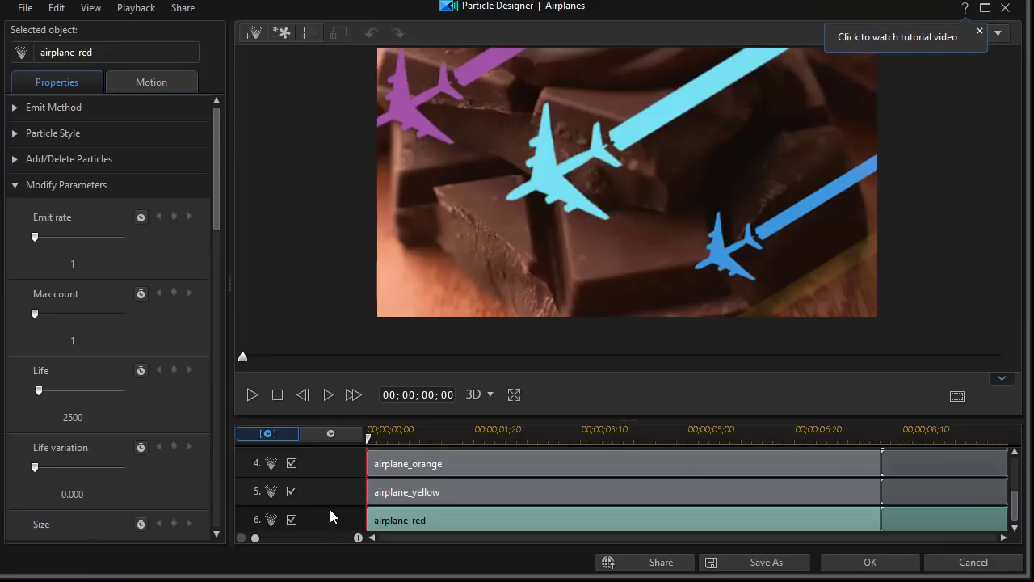
{"action": "right_click", "coordinate": [504, 518]}
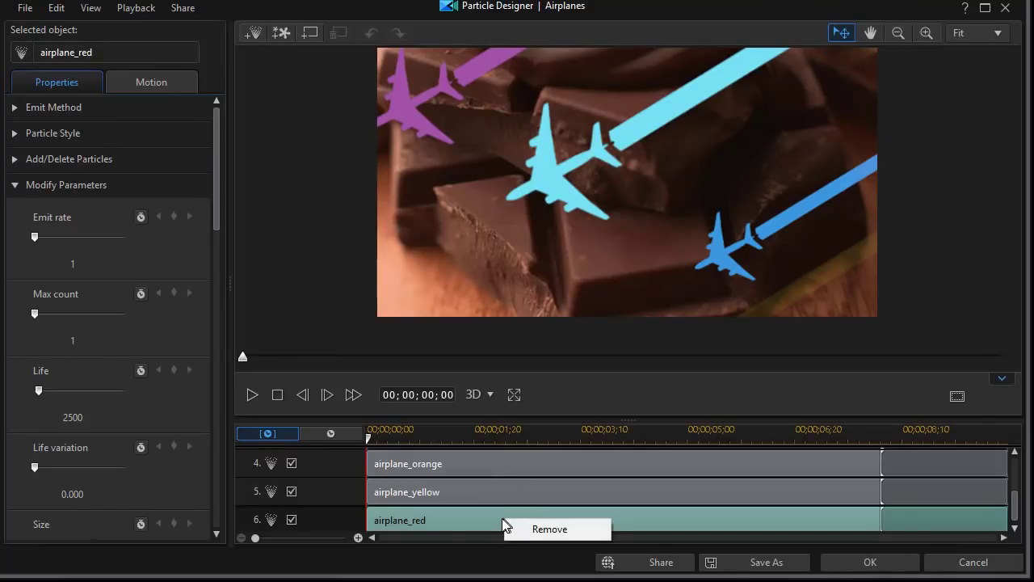
{"action": "left_click", "coordinate": [537, 529]}
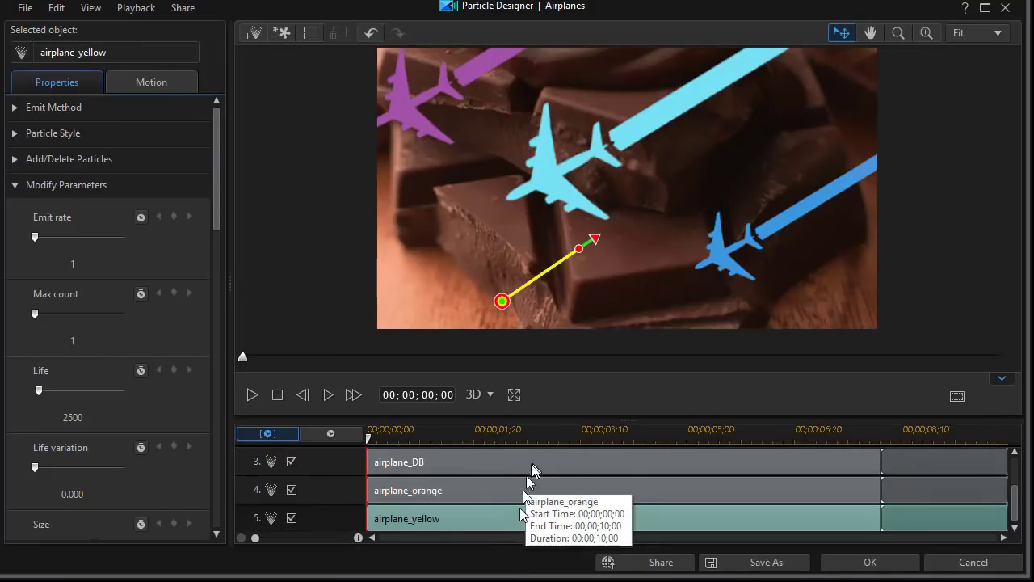
{"action": "right_click", "coordinate": [521, 521]}
{"action": "left_click", "coordinate": [560, 534]}
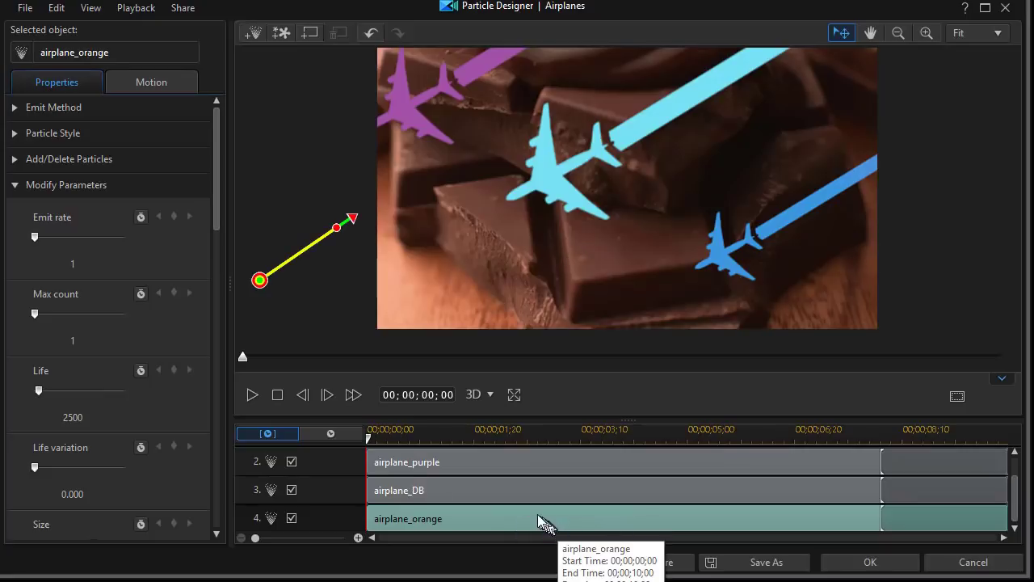
{"action": "right_click", "coordinate": [538, 516]}
{"action": "left_click", "coordinate": [567, 526]}
Remove the remaining airplane_DB, airplane_purple and airplane_LB objects.
{"action": "right_click", "coordinate": [553, 521]}
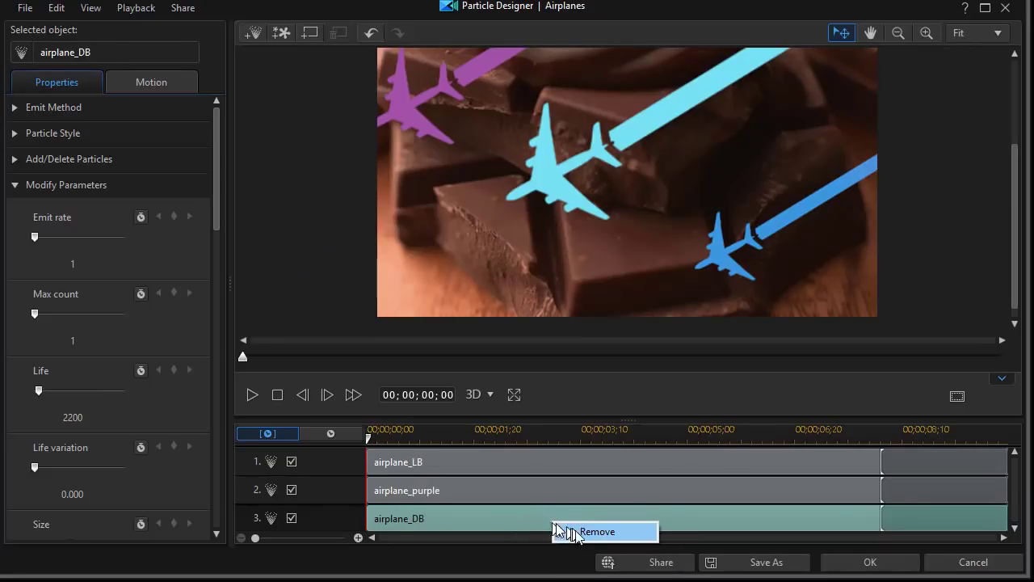
{"action": "left_click", "coordinate": [560, 527]}
{"action": "right_click", "coordinate": [533, 494]}
{"action": "left_click", "coordinate": [562, 503]}
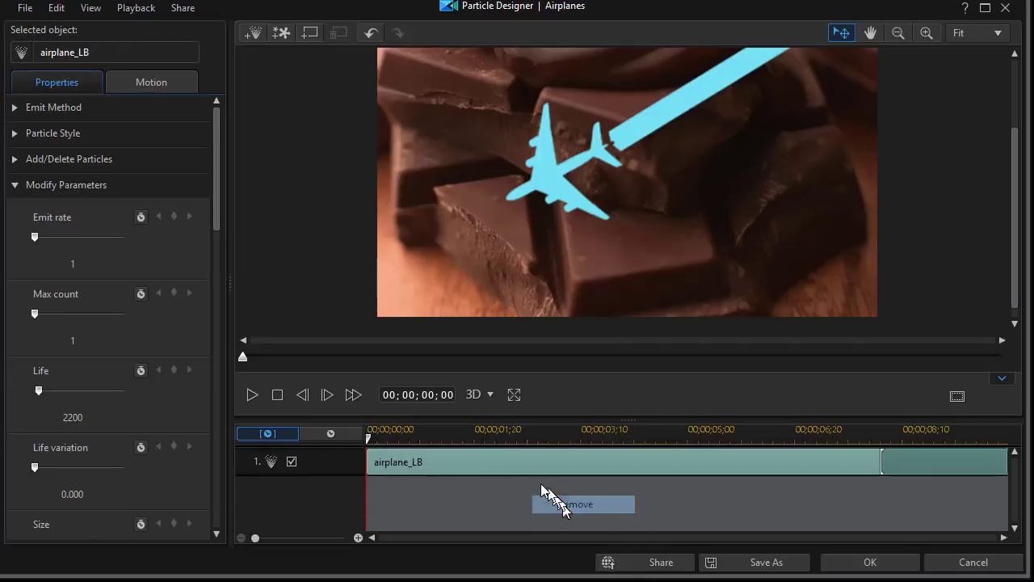
{"action": "right_click", "coordinate": [527, 466]}
{"action": "left_click", "coordinate": [557, 477]}
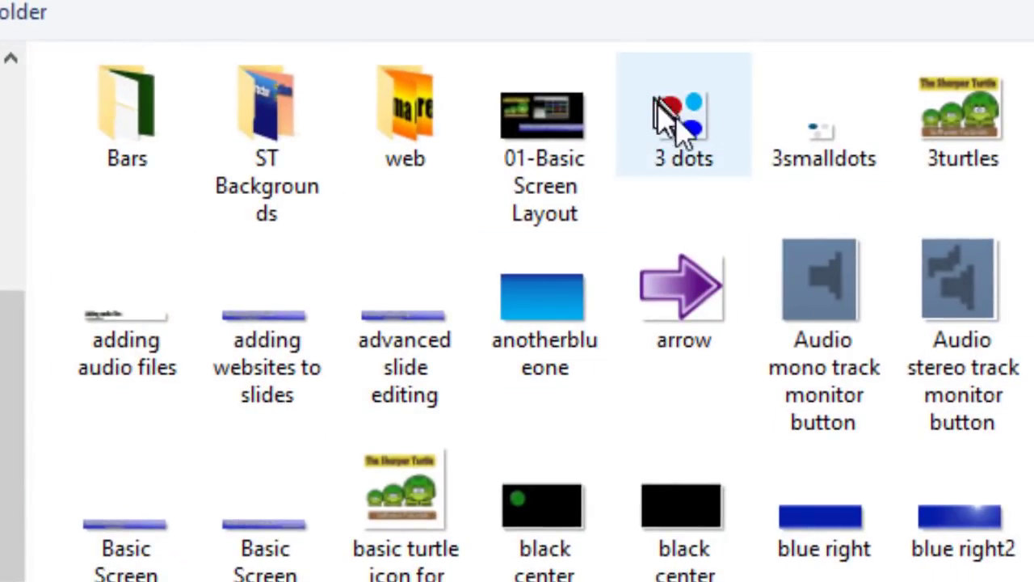
Pick 3smalldots.png as the image for the new particle object.
{"action": "mouse_move", "coordinate": [834, 162]}
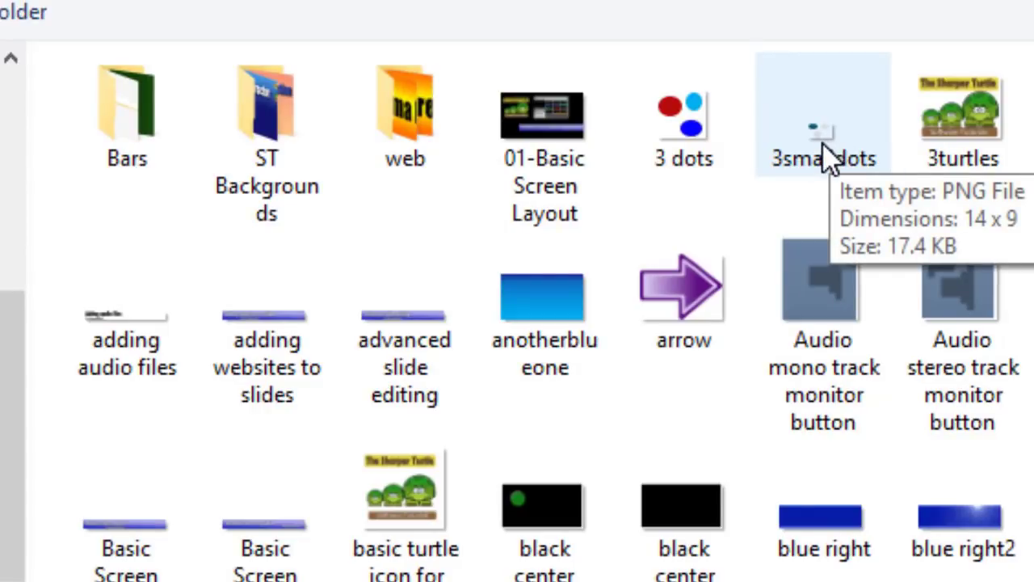
{"action": "left_click", "coordinate": [832, 161]}
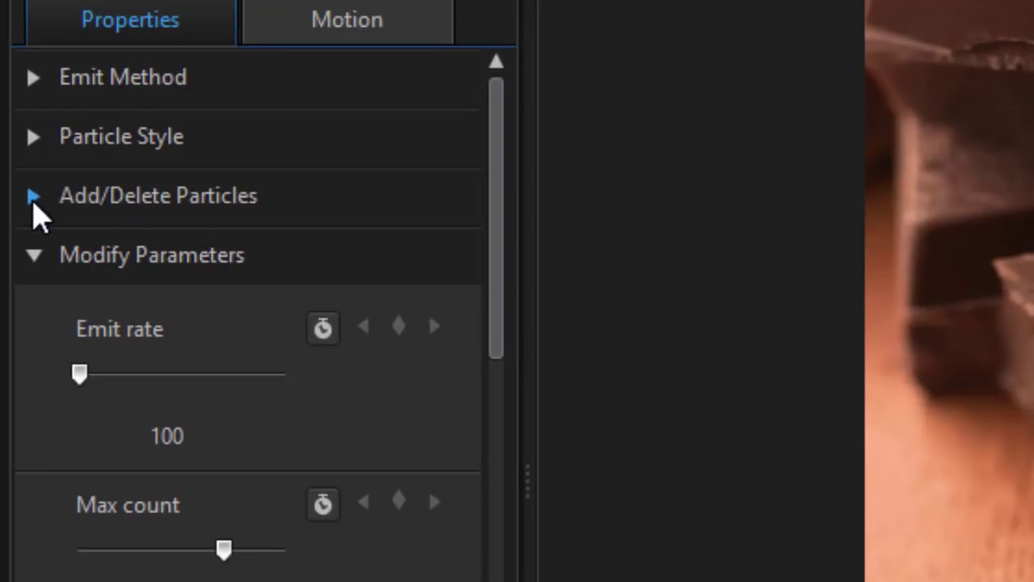
{"action": "left_click", "coordinate": [33, 199]}
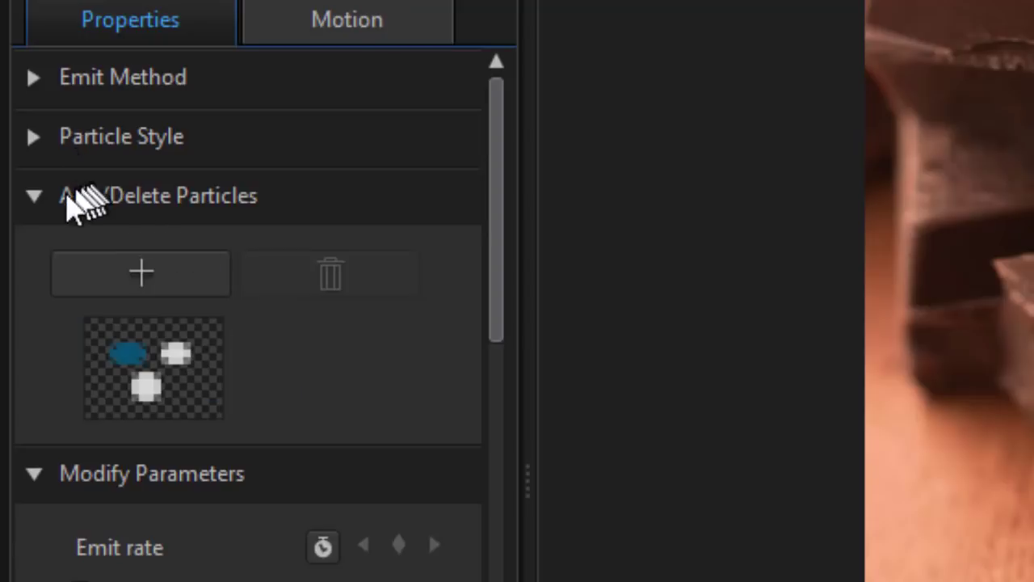
Switch the particle emit method from point to Line.
{"action": "left_click", "coordinate": [34, 199]}
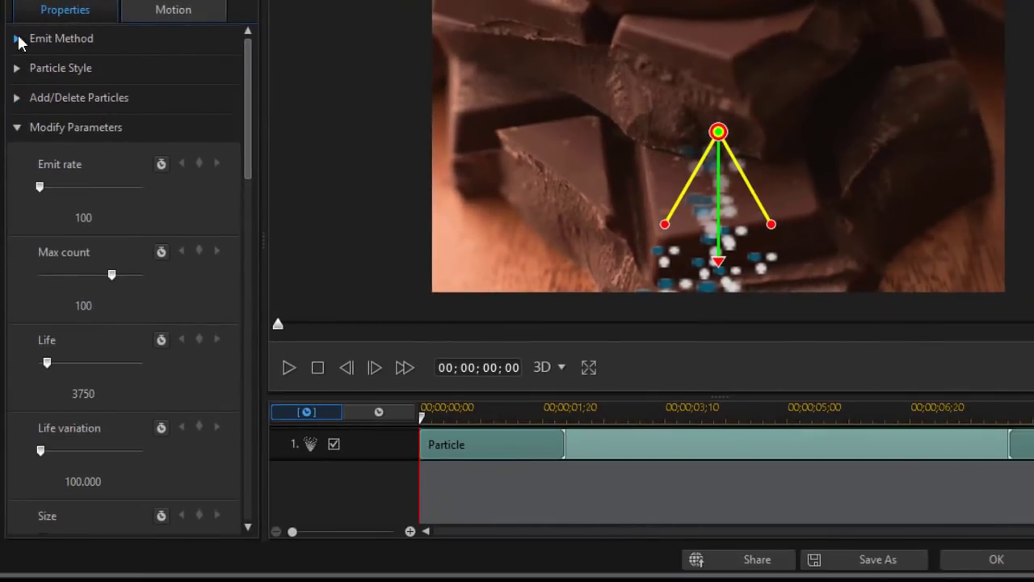
{"action": "left_click", "coordinate": [18, 39]}
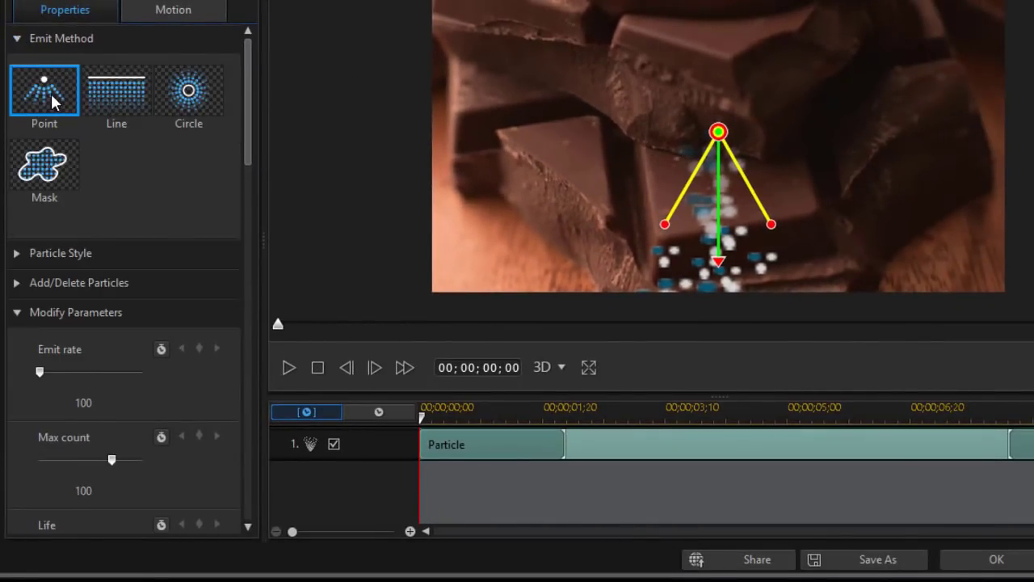
{"action": "left_click", "coordinate": [121, 94]}
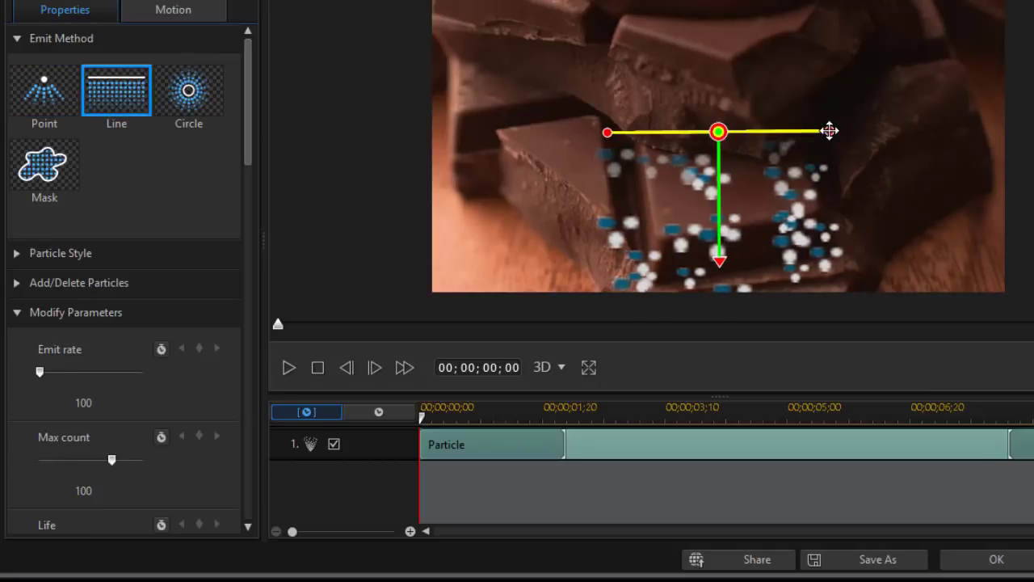
Rotate the emitter line vertical, move it left of centre and shorten its ends.
{"action": "left_click_drag", "start_coordinate": [830, 130], "coordinate": [715, 38]}
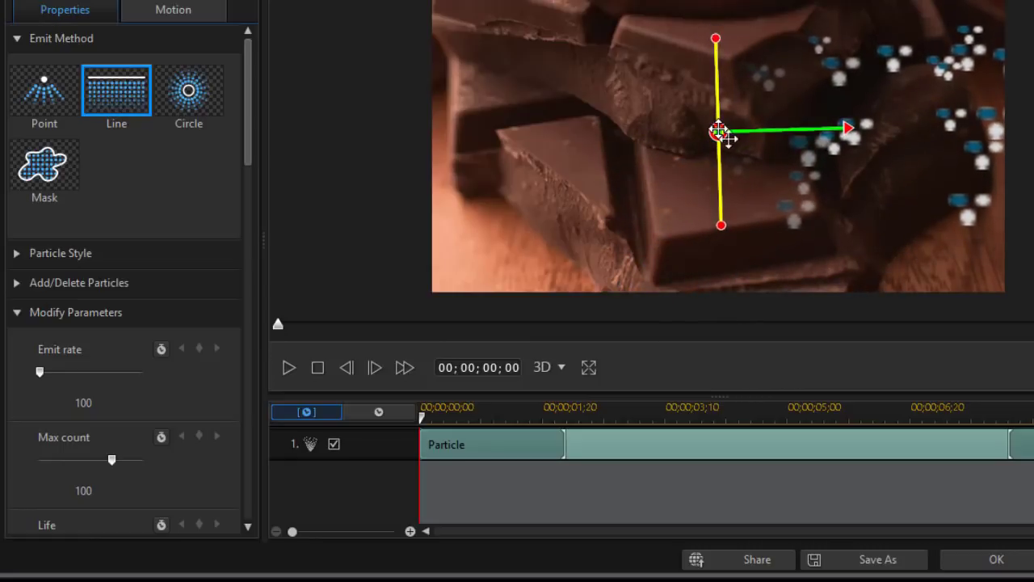
{"action": "left_click_drag", "start_coordinate": [719, 130], "coordinate": [503, 126]}
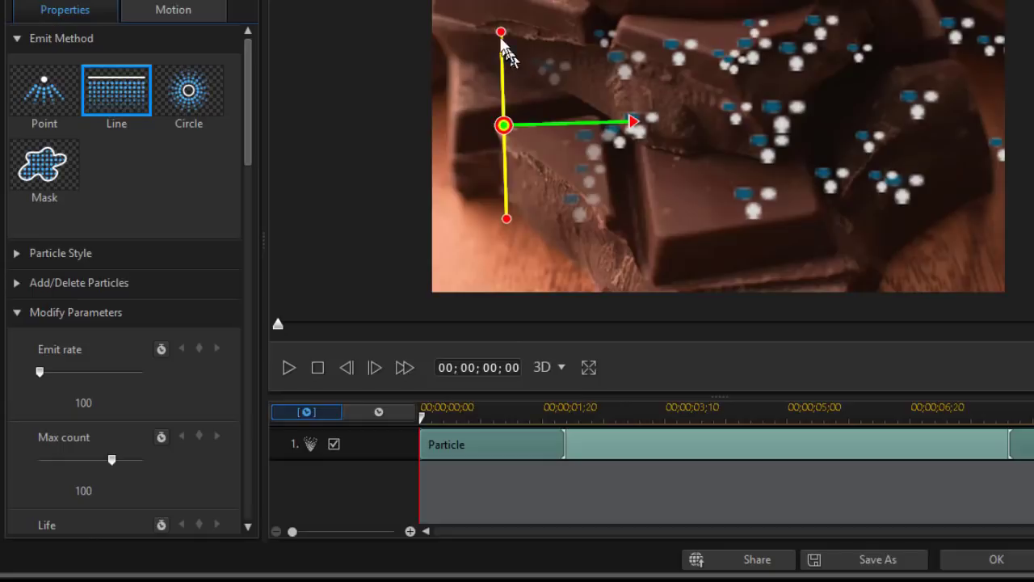
{"action": "left_click_drag", "start_coordinate": [501, 32], "coordinate": [506, 34]}
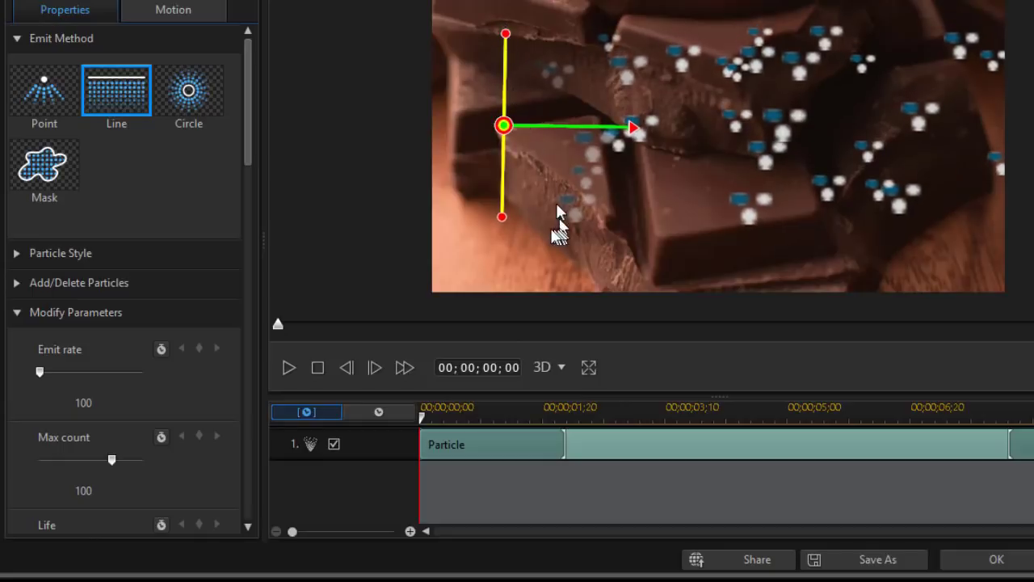
{"action": "left_click_drag", "start_coordinate": [502, 217], "coordinate": [502, 157]}
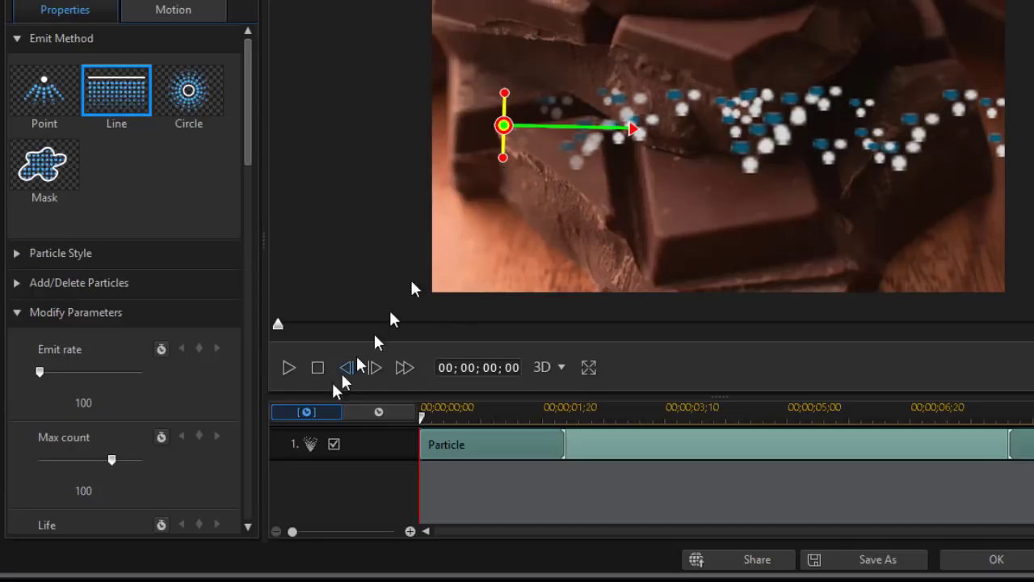
Preview the particles, then apply the Spread style and tilt the emitter slightly downward.
{"action": "left_click", "coordinate": [290, 368]}
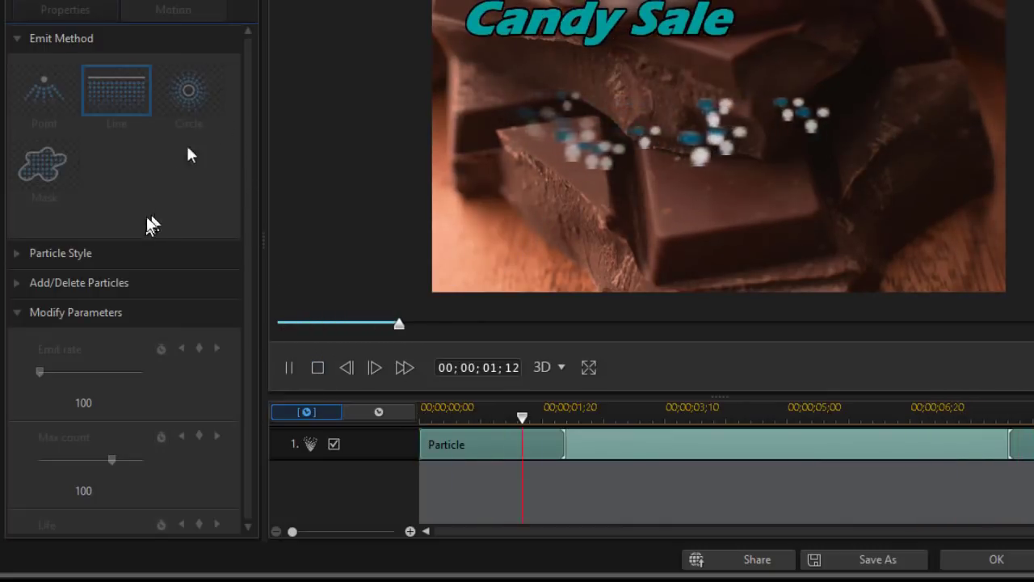
{"action": "left_click", "coordinate": [317, 367]}
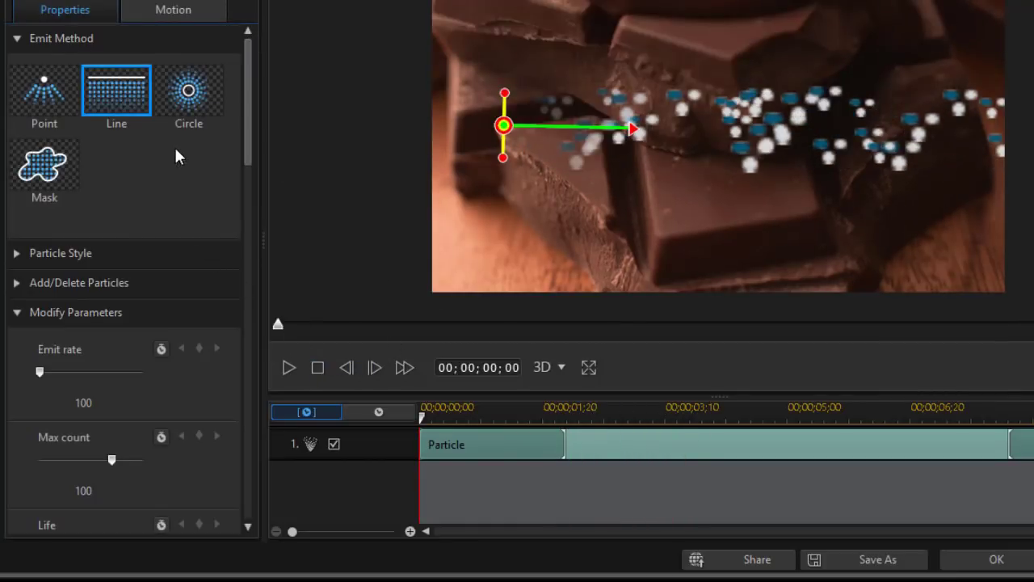
{"action": "left_click", "coordinate": [17, 39]}
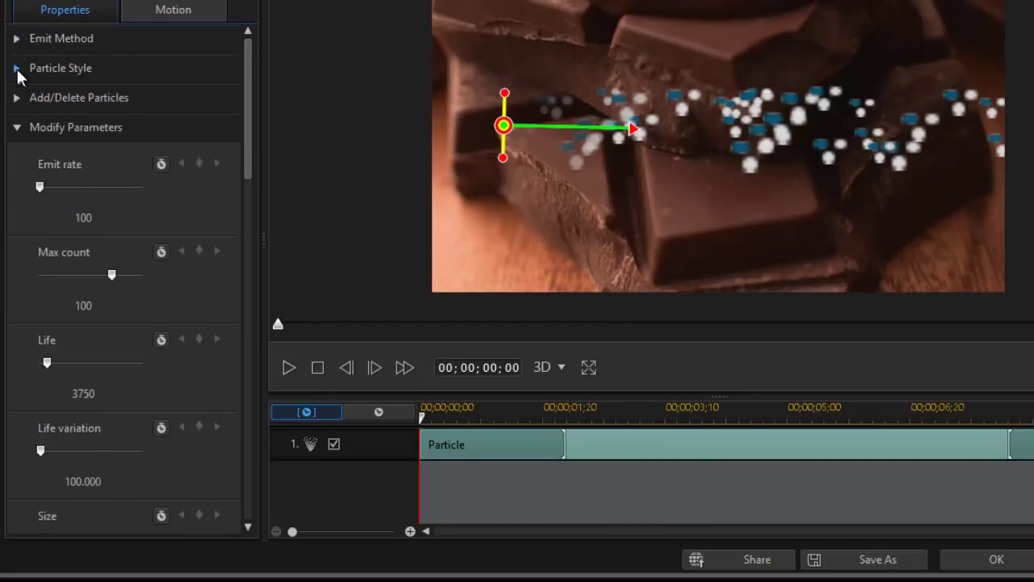
{"action": "left_click", "coordinate": [16, 68]}
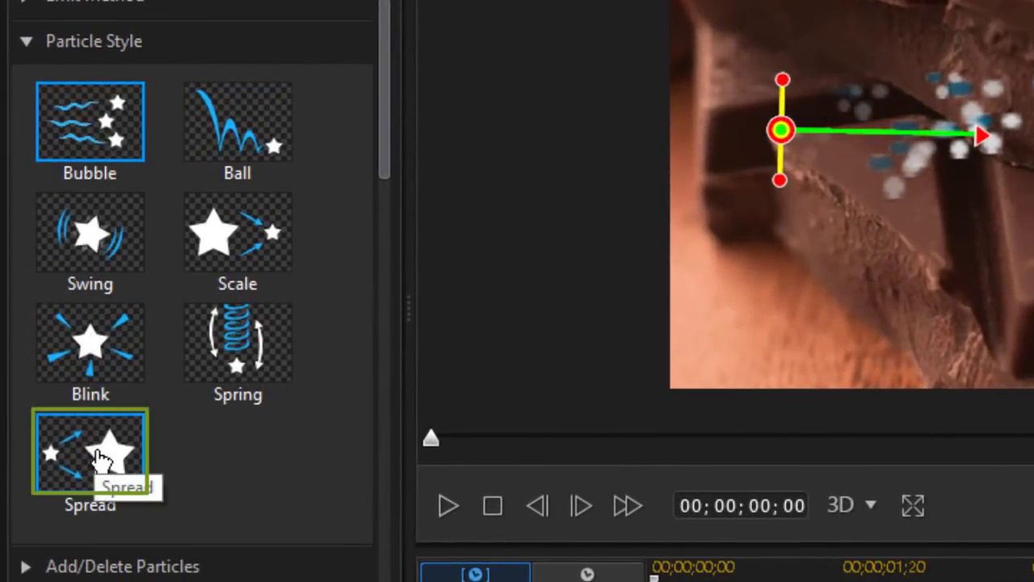
{"action": "left_click", "coordinate": [99, 459]}
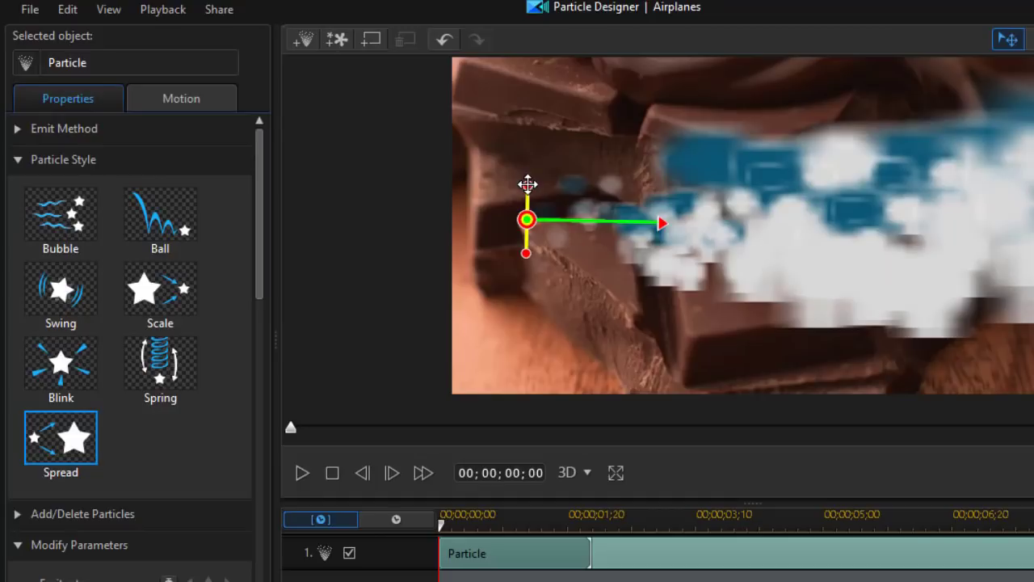
{"action": "left_click_drag", "start_coordinate": [527, 184], "coordinate": [525, 185]}
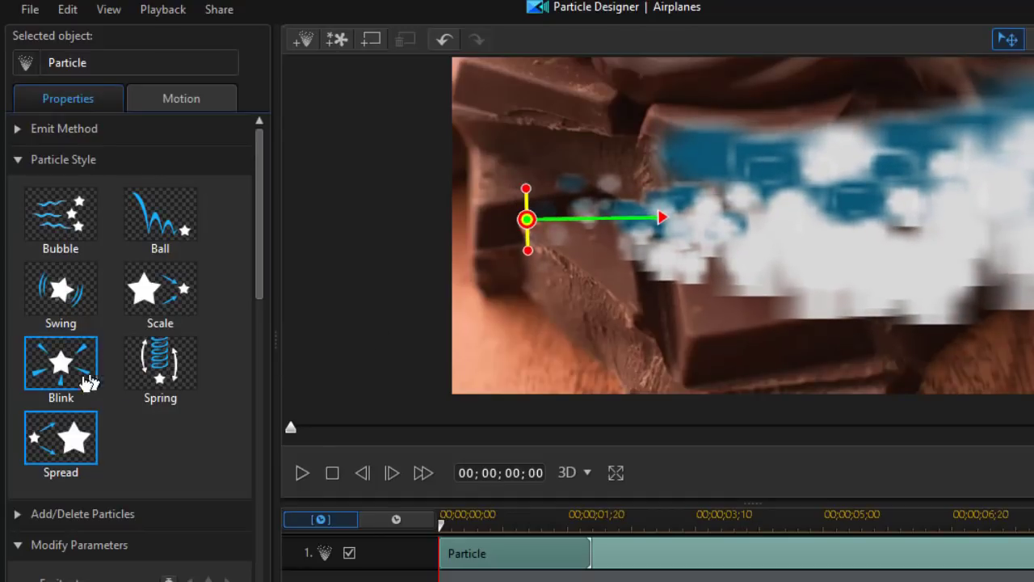
{"action": "left_click", "coordinate": [19, 164]}
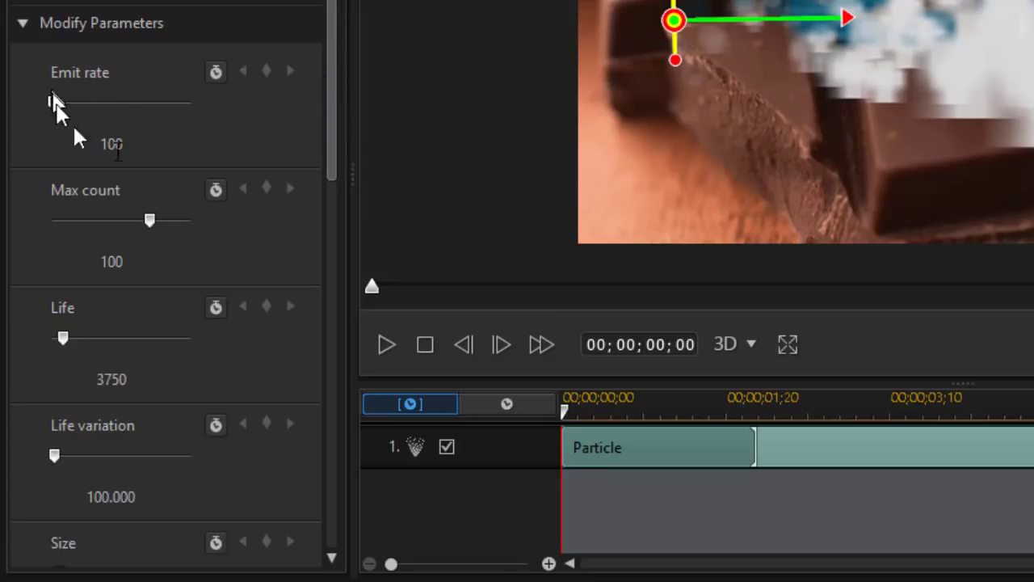
Set emit rate to 7, max count to 500 and life to 1000.
{"action": "left_click_drag", "start_coordinate": [132, 147], "coordinate": [70, 144]}
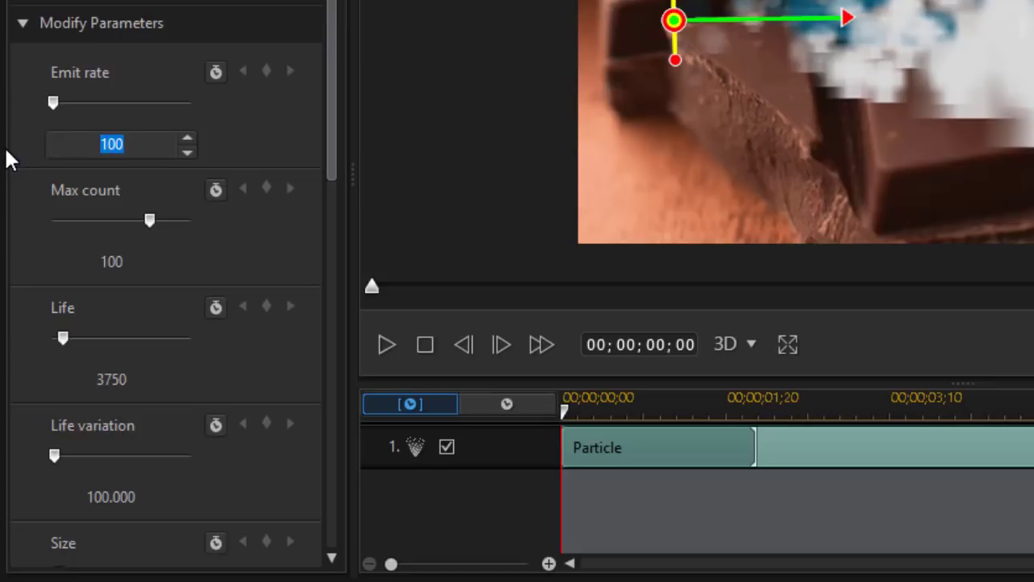
{"action": "type", "text": "7"}
{"action": "left_click", "coordinate": [141, 265]}
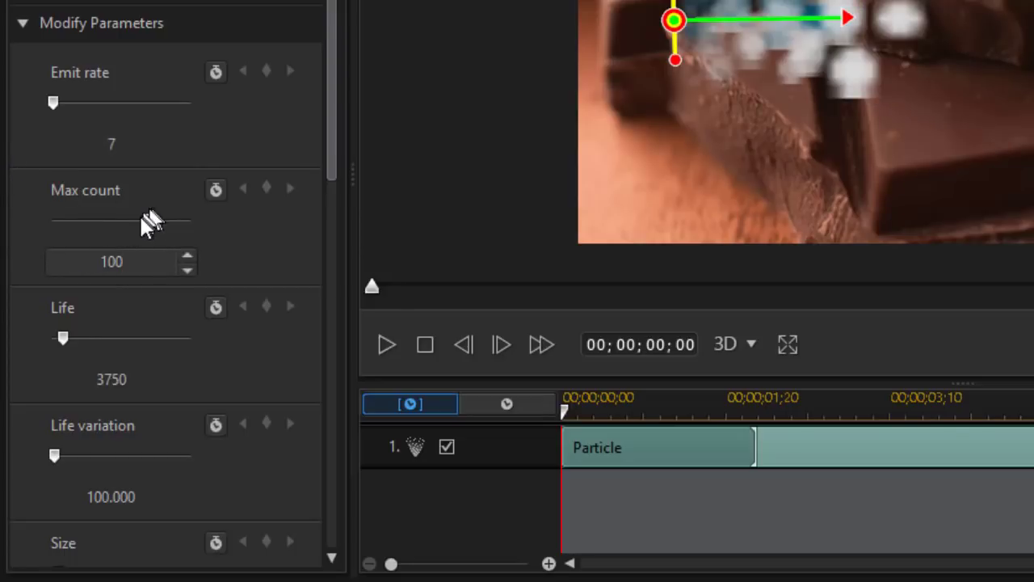
{"action": "left_click_drag", "start_coordinate": [148, 214], "coordinate": [203, 228]}
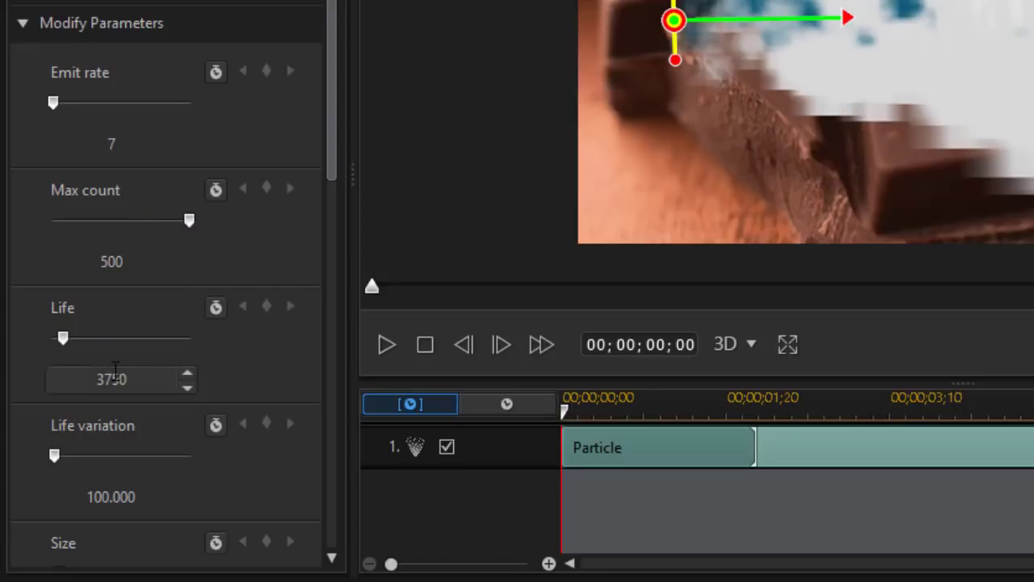
{"action": "left_click_drag", "start_coordinate": [128, 379], "coordinate": [79, 377]}
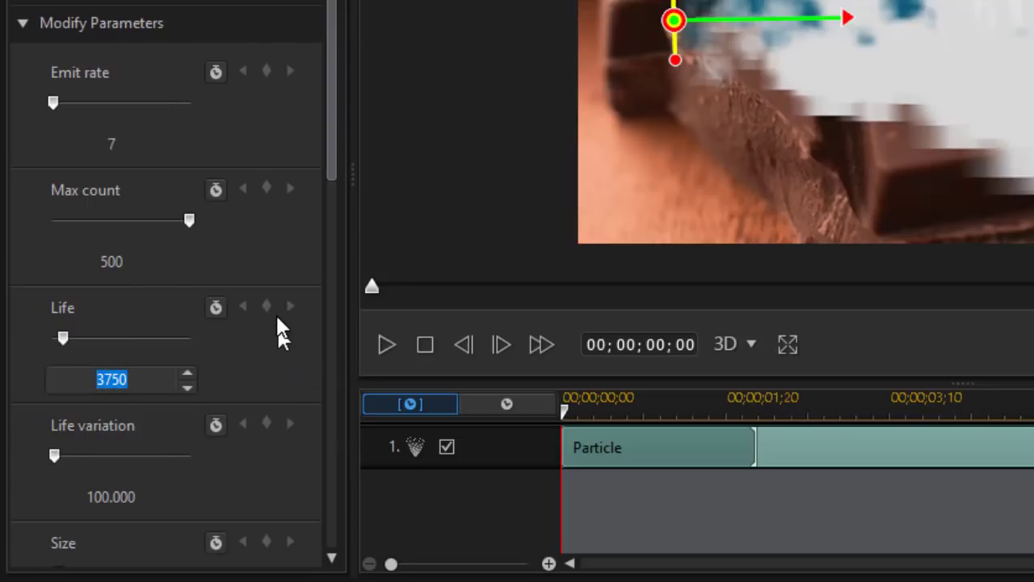
{"action": "type", "text": "1000"}
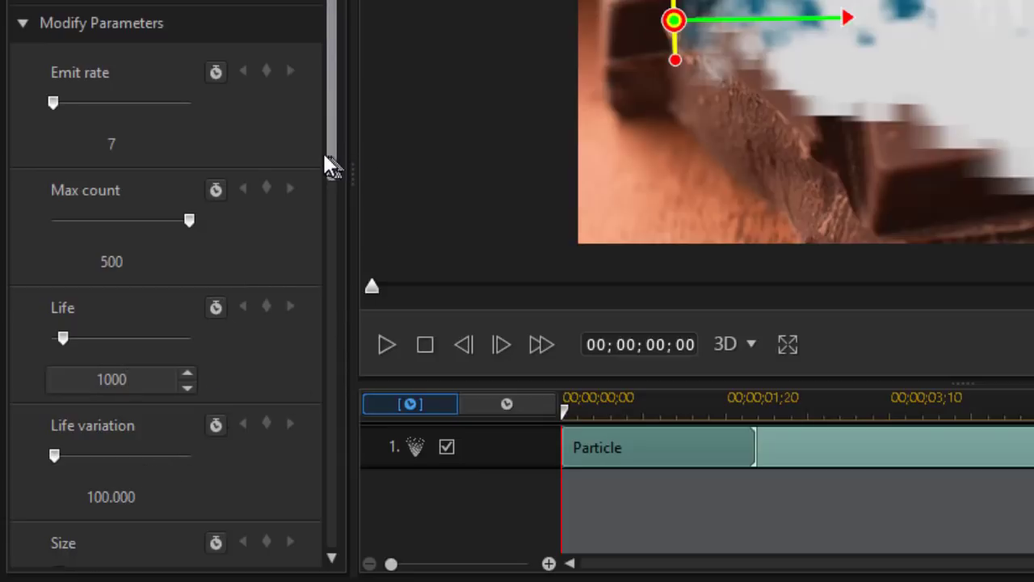
{"action": "left_click_drag", "start_coordinate": [331, 151], "coordinate": [326, 360]}
{"action": "left_click", "coordinate": [128, 14]}
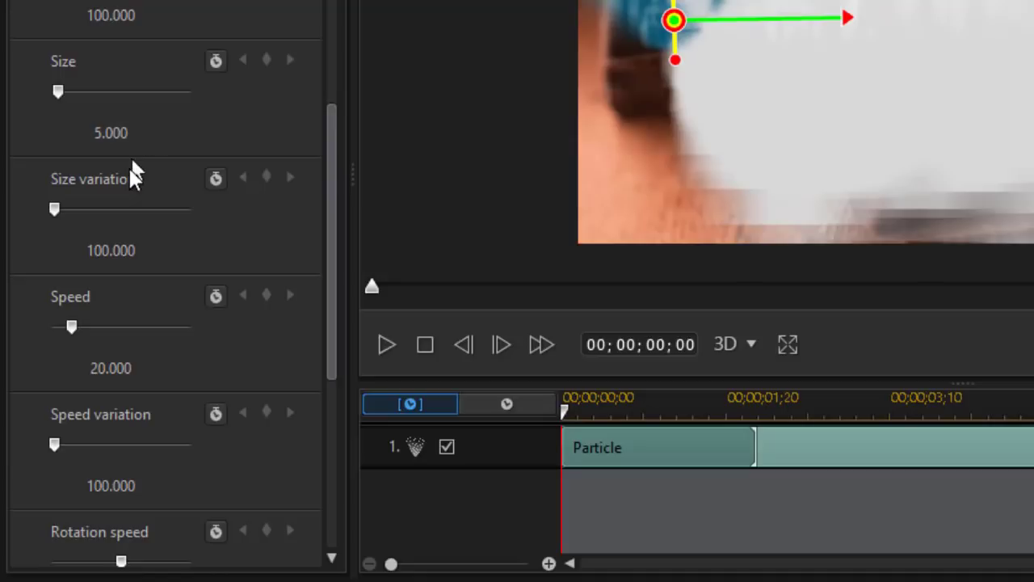
Set the particle size to 0.200 and size variation to 400.001.
{"action": "left_click_drag", "start_coordinate": [143, 132], "coordinate": [23, 127]}
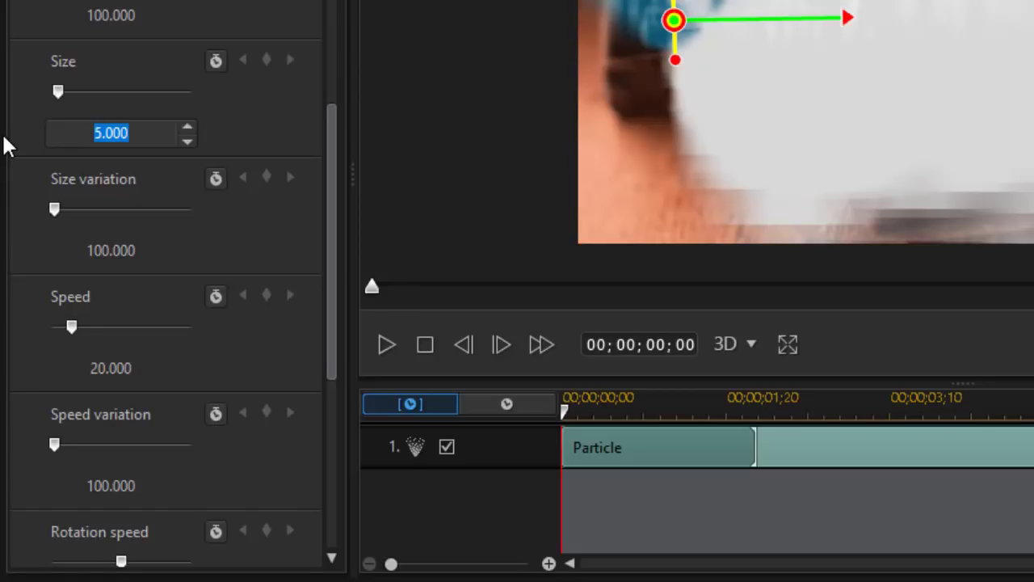
{"action": "type", "text": "0.2"}
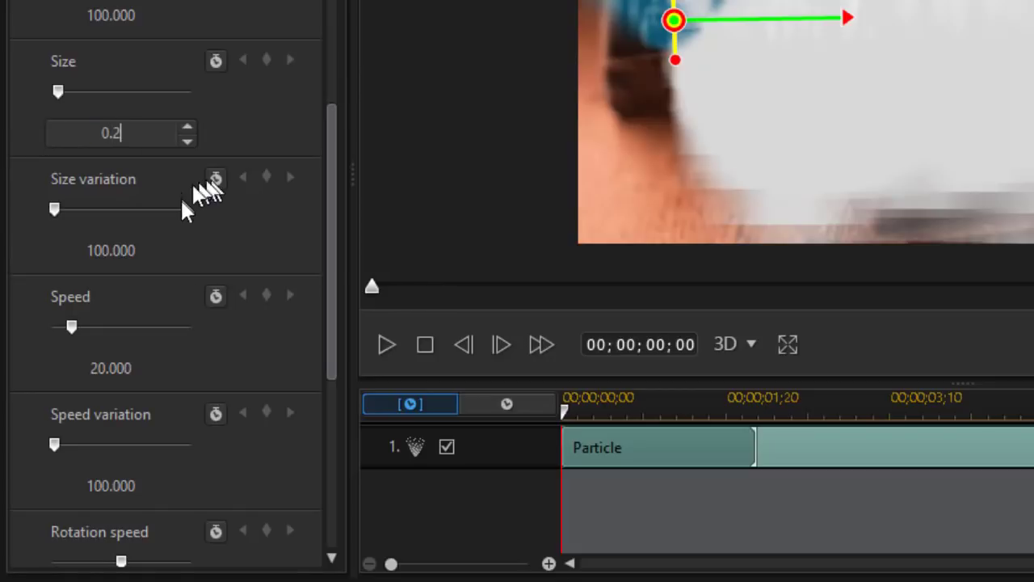
{"action": "left_click", "coordinate": [189, 243]}
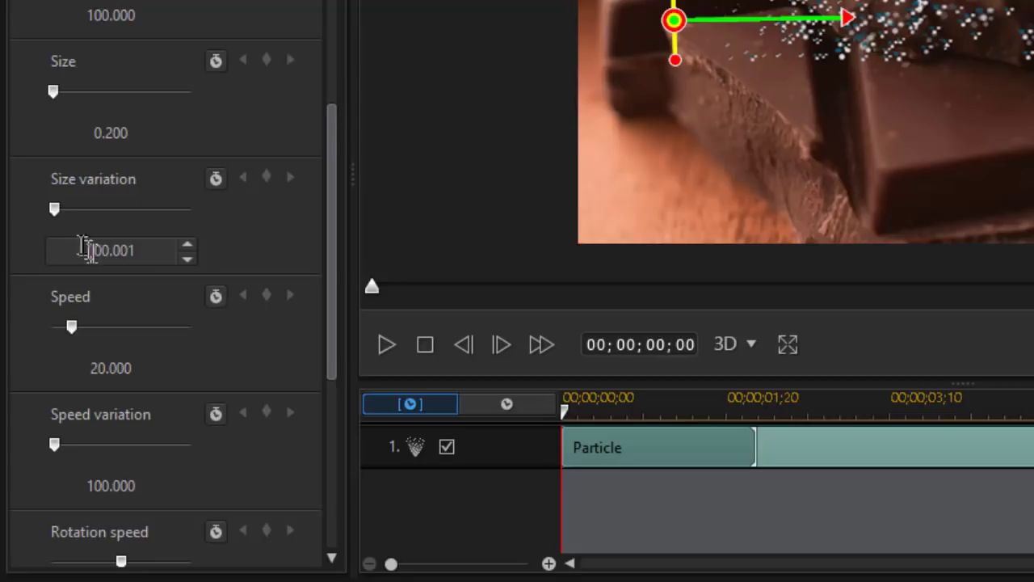
{"action": "left_click_drag", "start_coordinate": [88, 250], "coordinate": [99, 249]}
{"action": "type", "text": "4"}
{"action": "key", "text": "Return"}
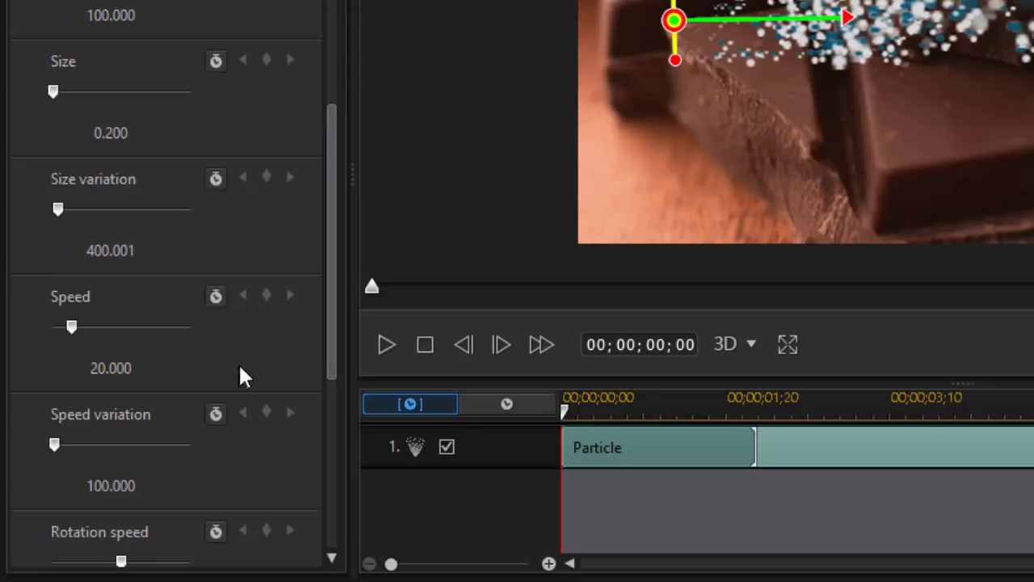
Set the particle rotation speed to 3.
{"action": "left_click_drag", "start_coordinate": [323, 301], "coordinate": [324, 437]}
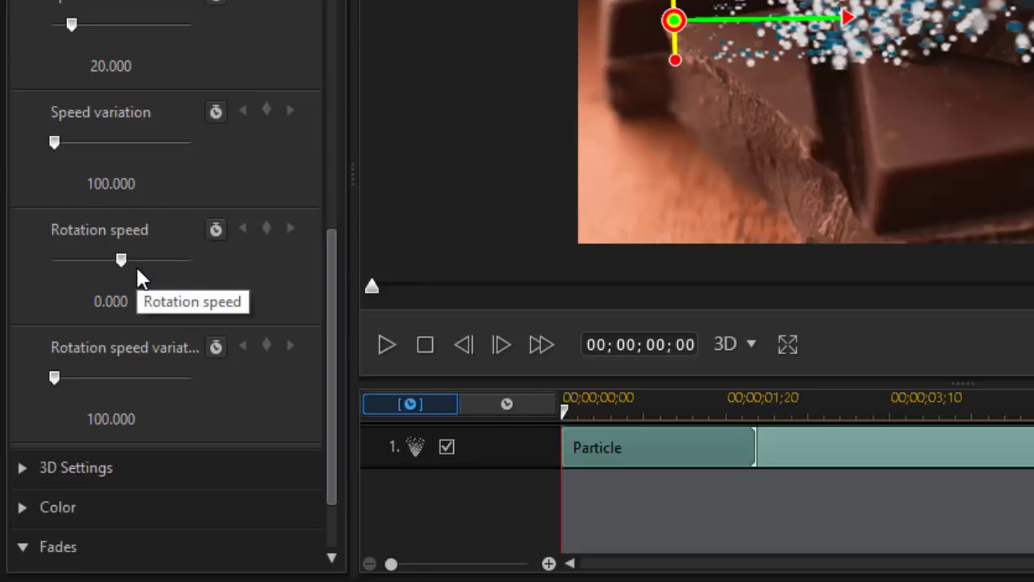
{"action": "left_click_drag", "start_coordinate": [84, 301], "coordinate": [155, 310]}
{"action": "type", "text": "3"}
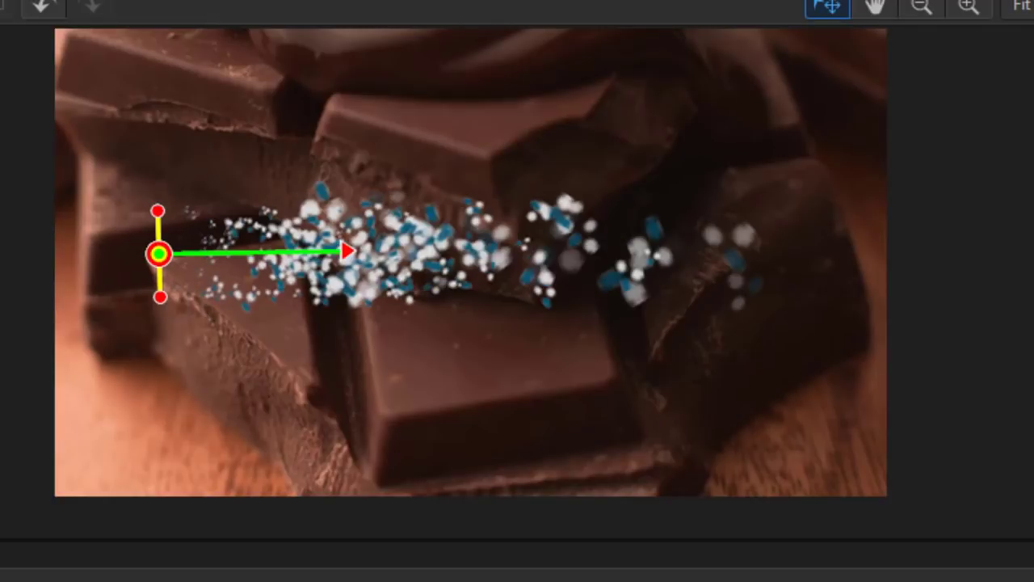
Preview the effect, apply the straight horizontal motion path and move it higher.
{"action": "key", "text": "space"}
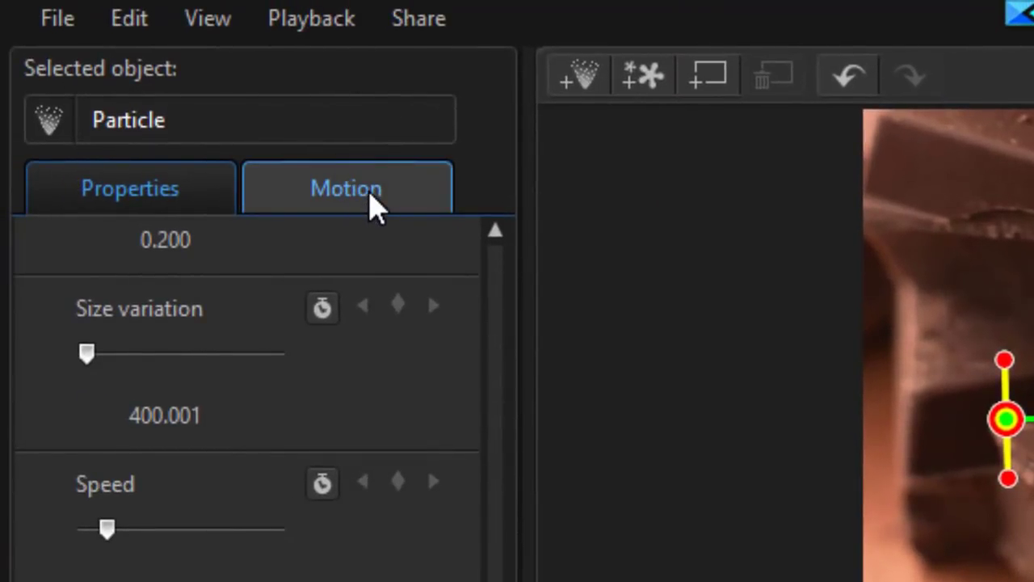
{"action": "left_click", "coordinate": [376, 206]}
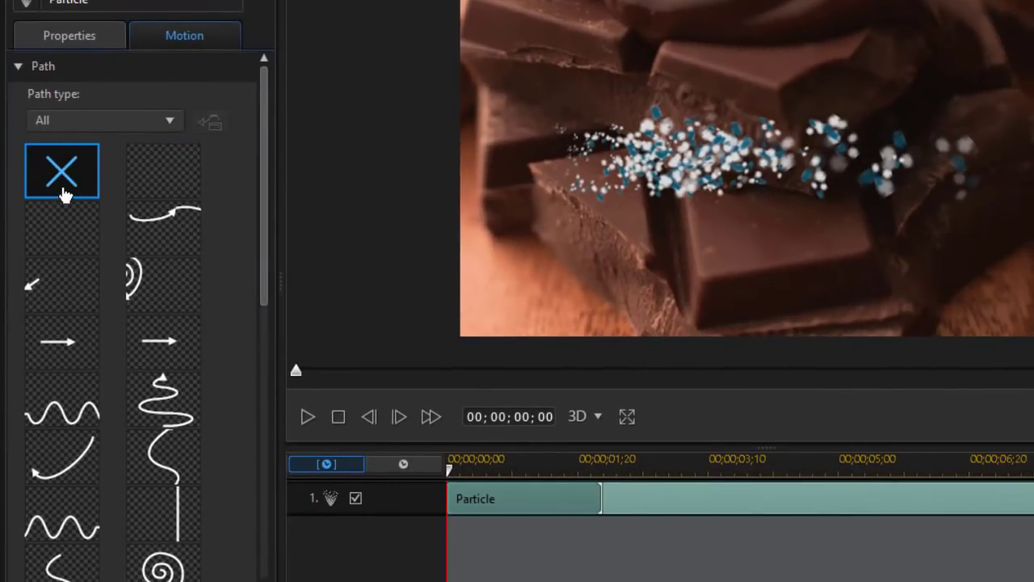
{"action": "left_click_drag", "start_coordinate": [264, 298], "coordinate": [240, 411]}
{"action": "left_click", "coordinate": [64, 472]}
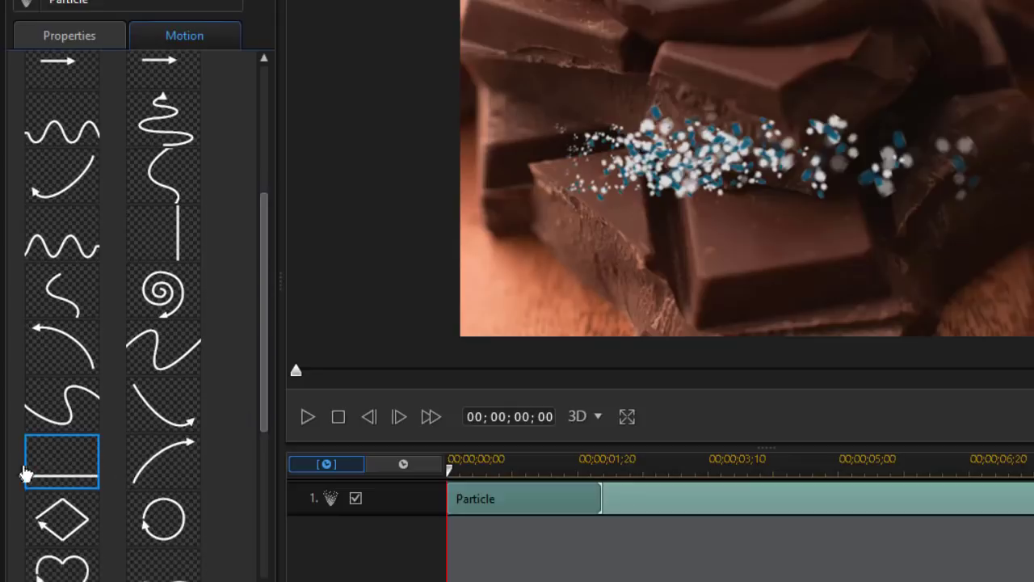
{"action": "left_click", "coordinate": [68, 468]}
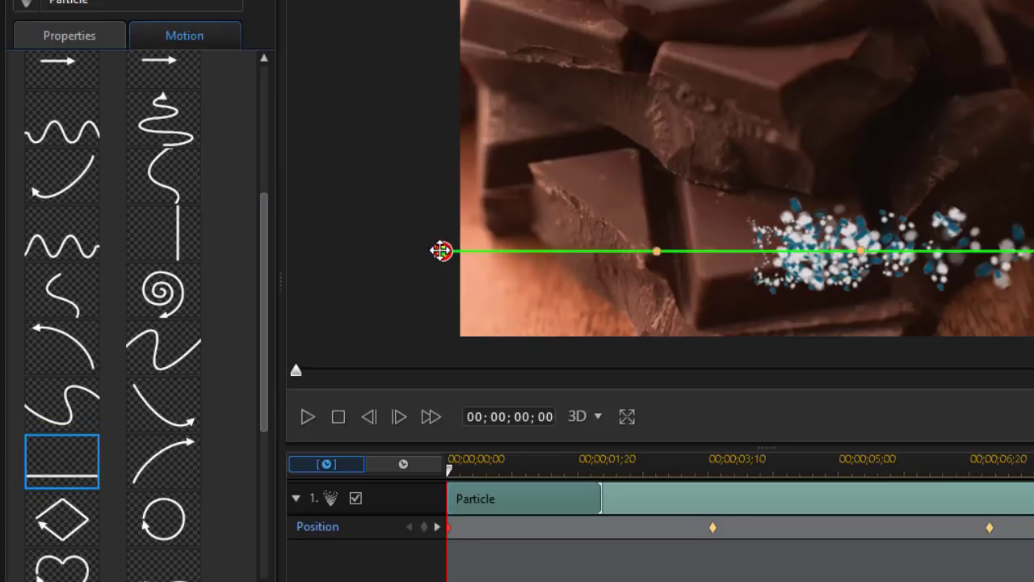
{"action": "left_click_drag", "start_coordinate": [443, 251], "coordinate": [546, 166]}
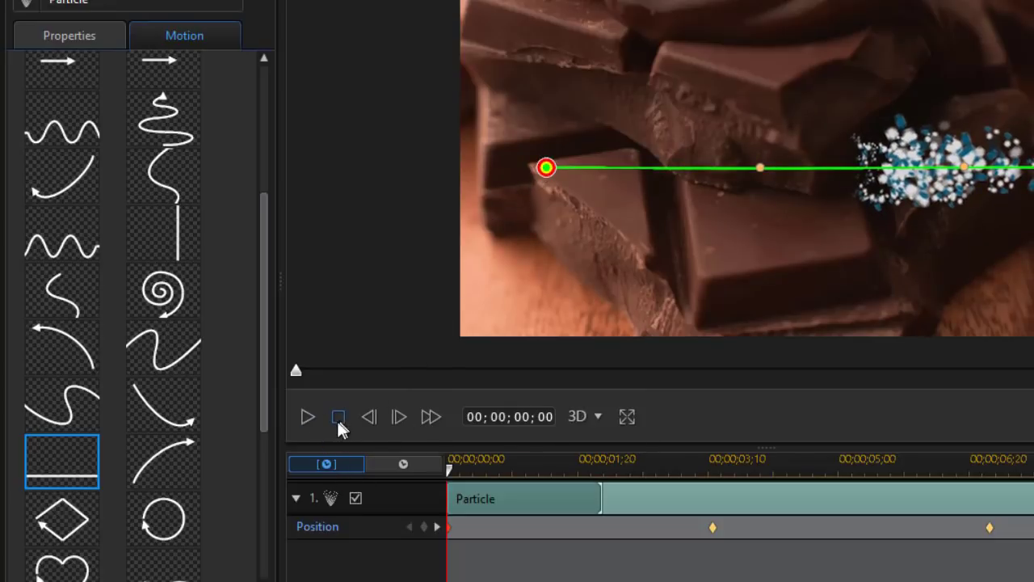
{"action": "left_click", "coordinate": [307, 417]}
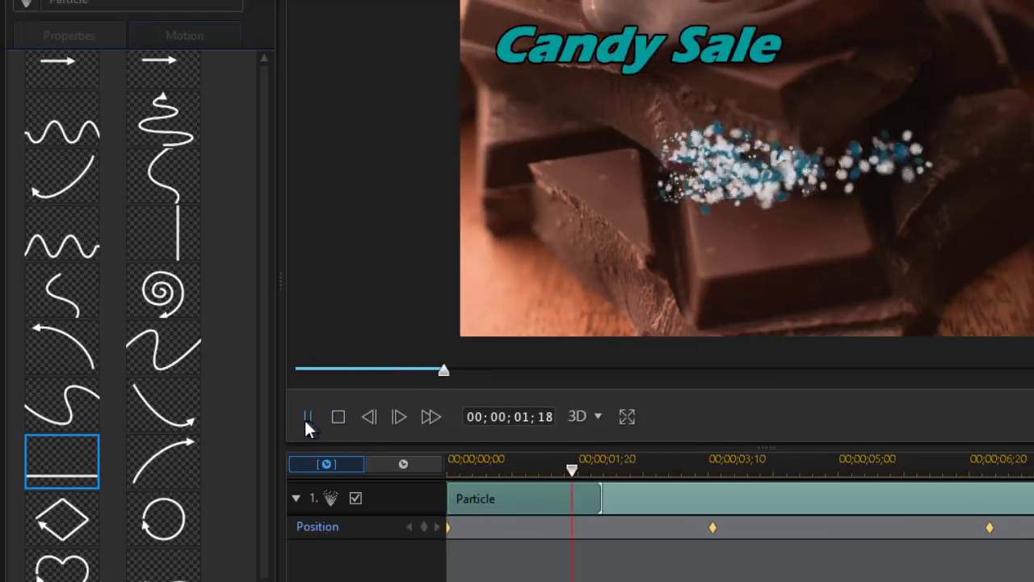
{"action": "left_click", "coordinate": [305, 417]}
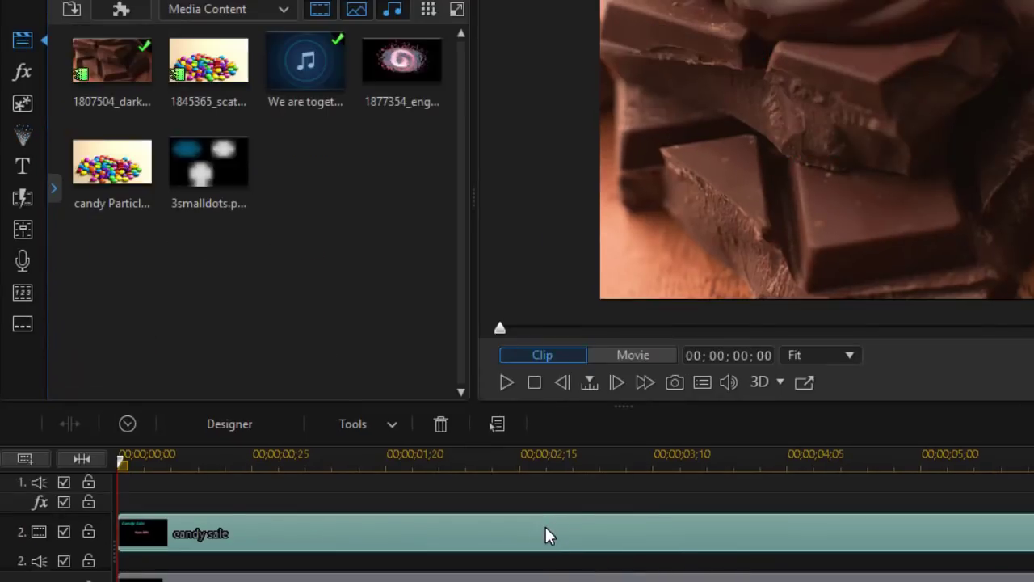
Open the Candy Sale title, then extend the Save 50% clip to end at 00;00;05;16.
{"action": "double_click", "coordinate": [546, 527]}
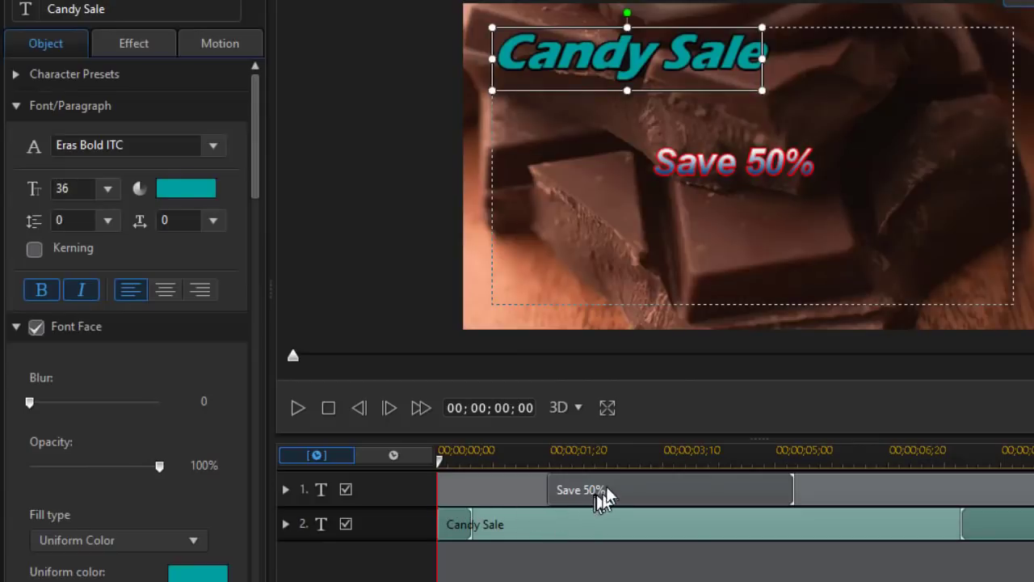
{"action": "left_click", "coordinate": [651, 496]}
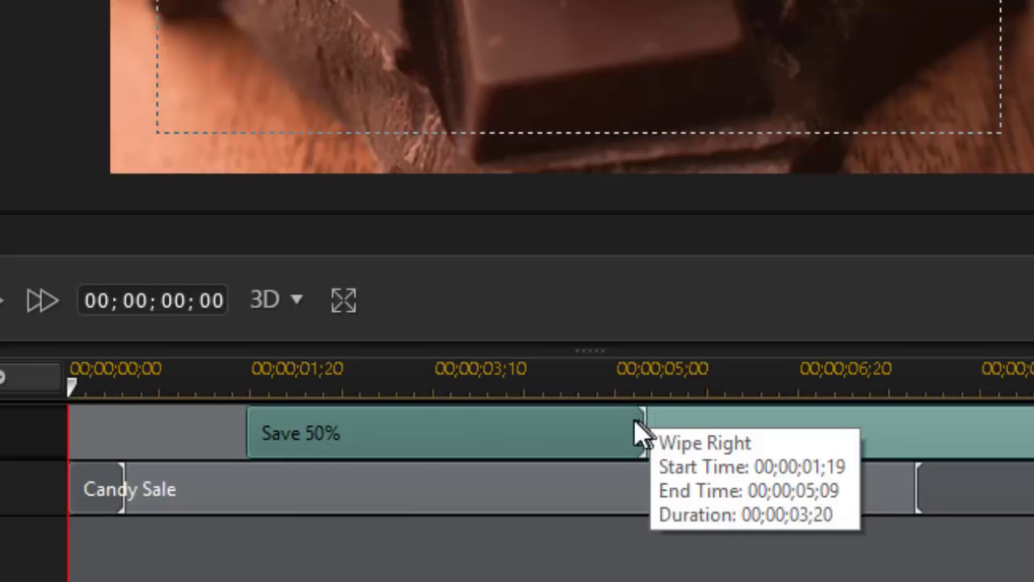
{"action": "left_click_drag", "start_coordinate": [643, 429], "coordinate": [673, 440]}
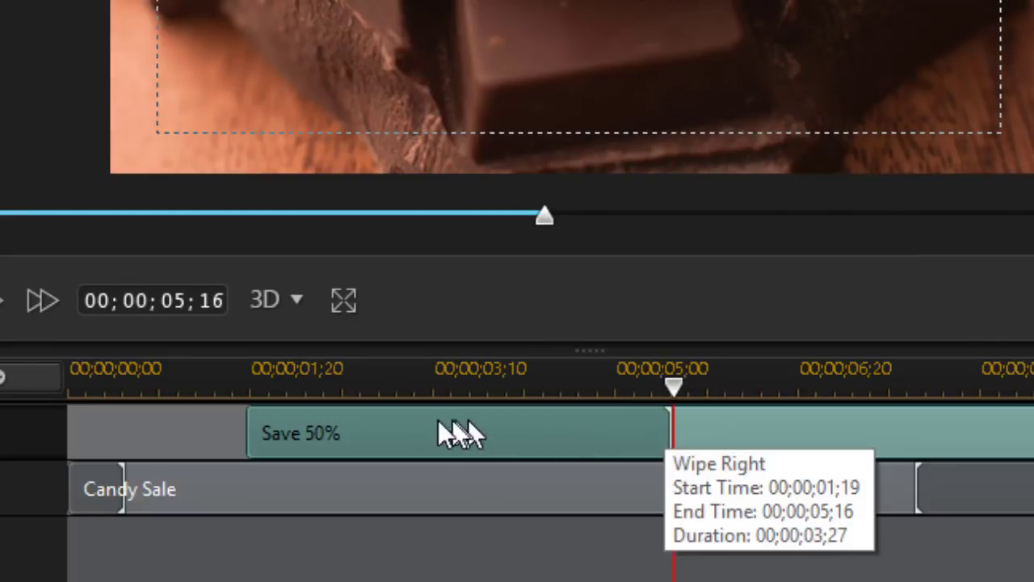